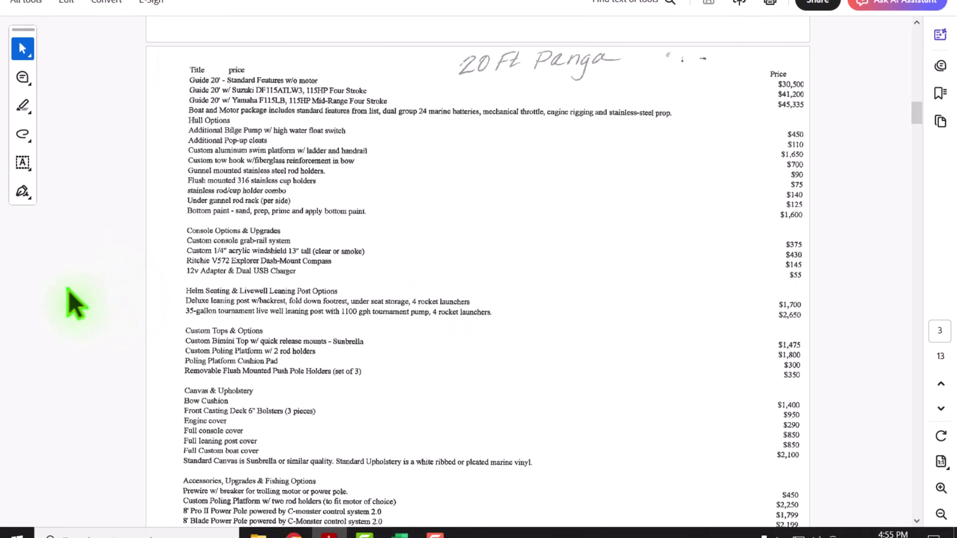
# Launch Snipping Tool via 'sni' and capture the price list from Title/Price through the push pole holders.
pyautogui.click(17, 535)
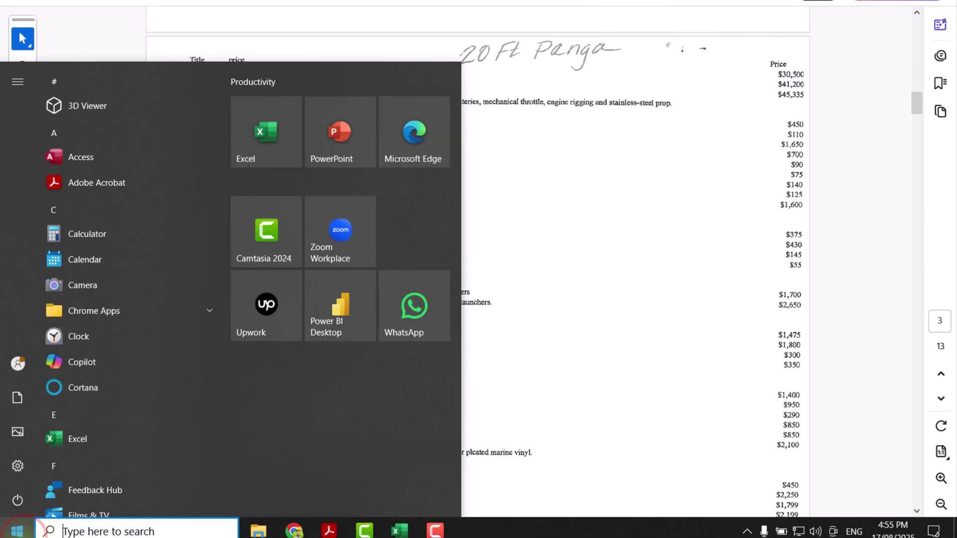
pyautogui.write('sni')
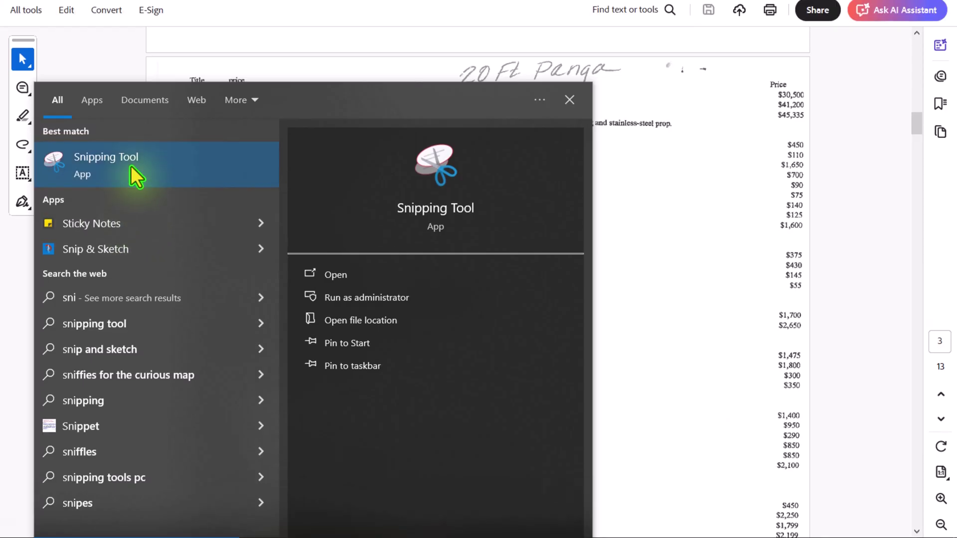
pyautogui.click(131, 168)
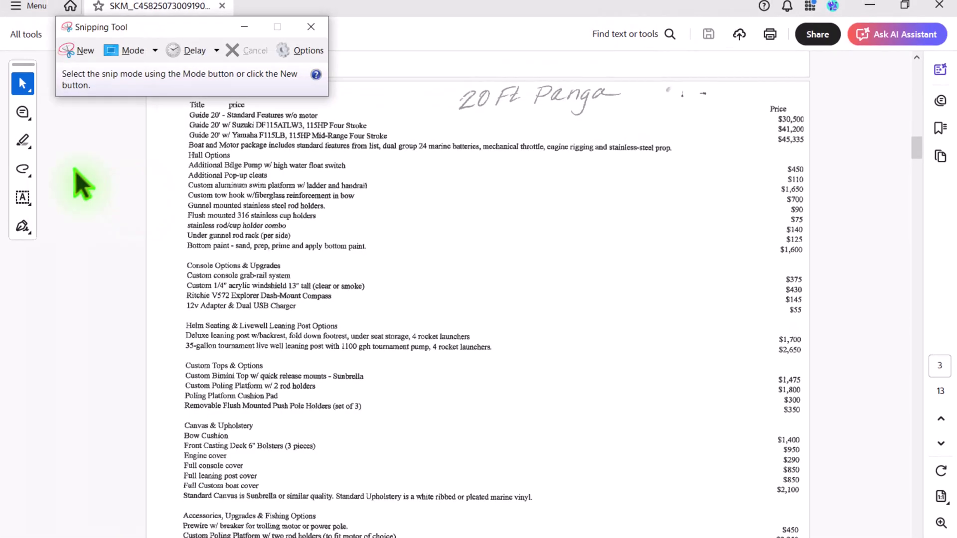
pyautogui.click(74, 57)
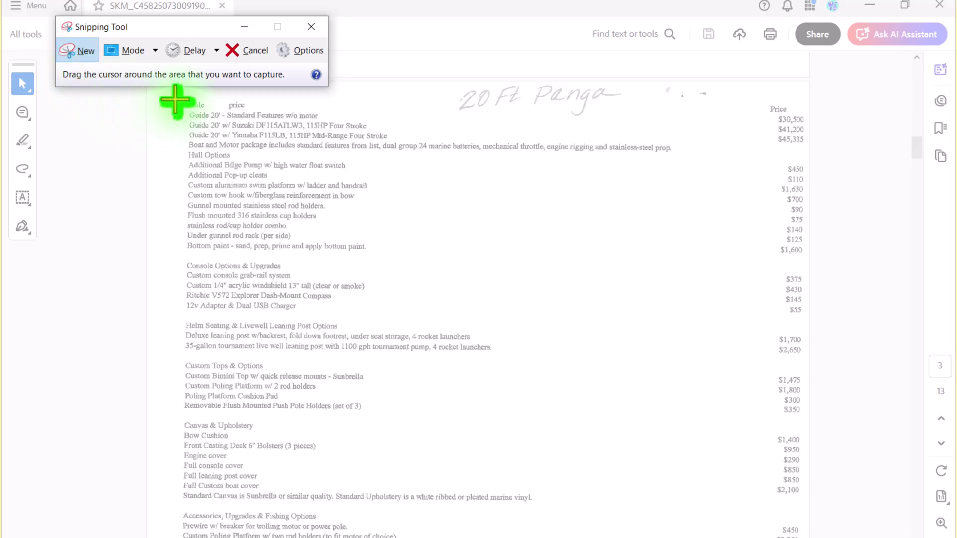
pyautogui.moveTo(176, 99); pyautogui.dragTo(808, 423)
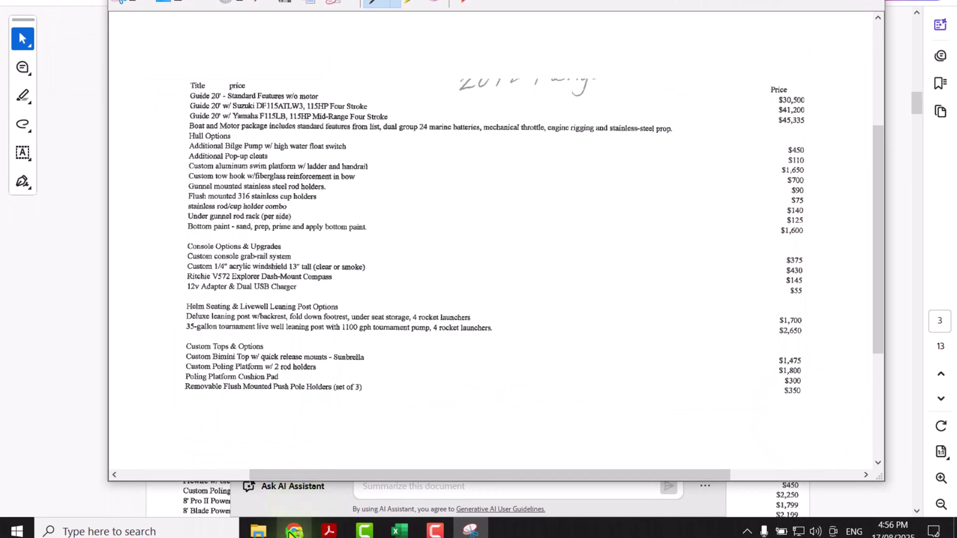
# Send the snip to ChatGPT with 'Extract Data in Table format Here' and copy the resulting table.
pyautogui.click(293, 532)
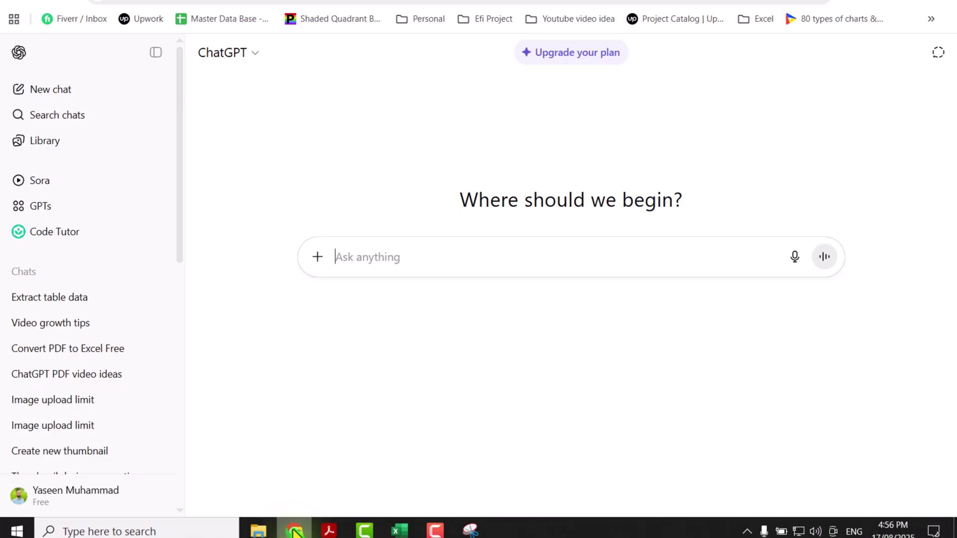
pyautogui.hotkey('ctrl', 'v')
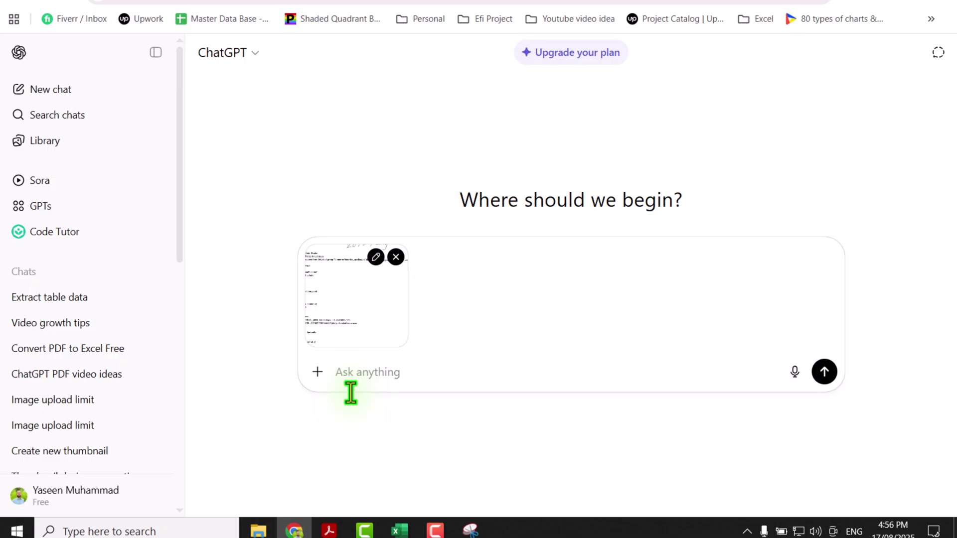
pyautogui.write('Extract Data in Table format')
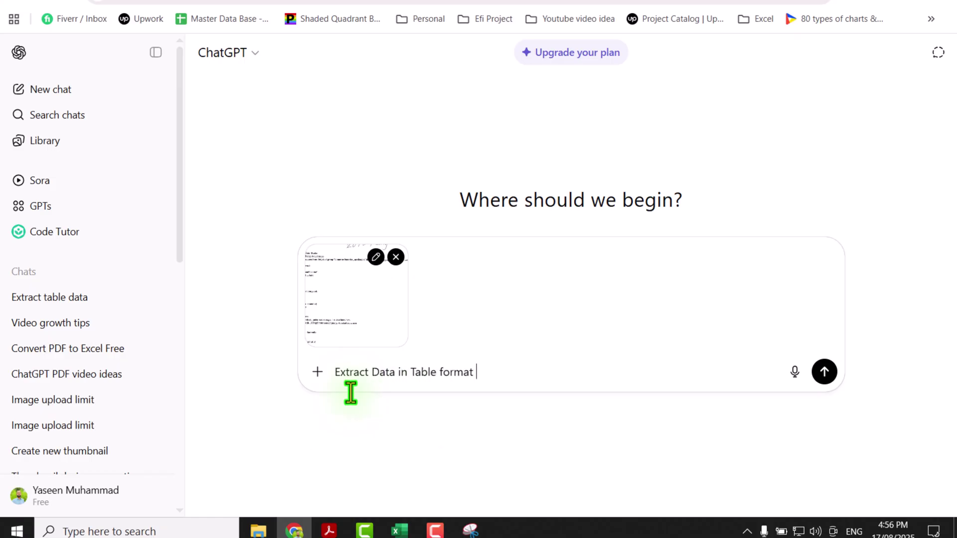
pyautogui.write(' Here')
pyautogui.press('Return')
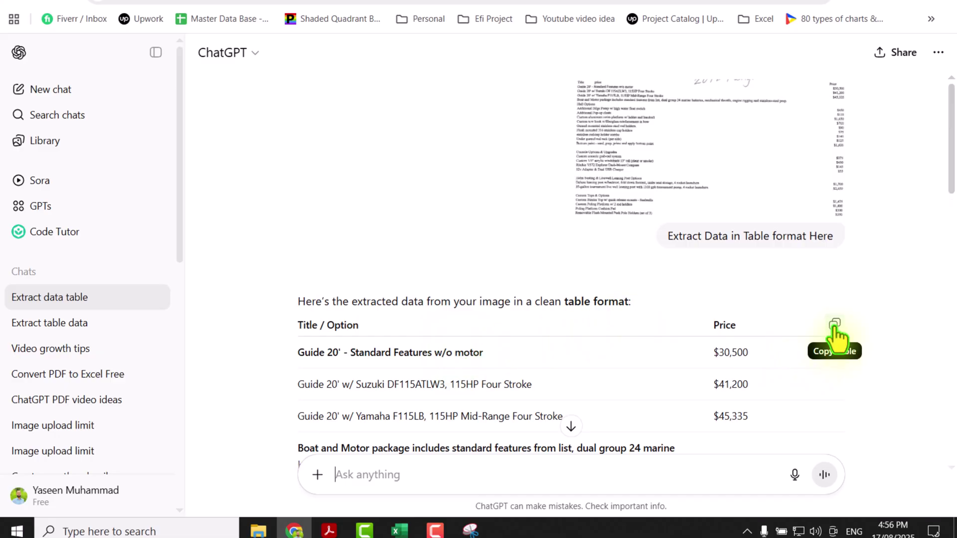
pyautogui.click(835, 325)
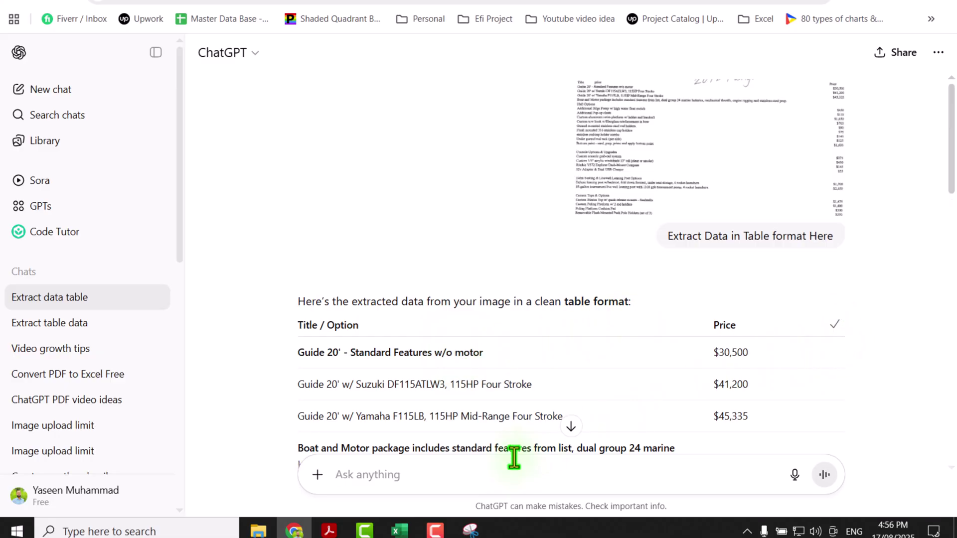
# Paste the Title / Option and Price table into Excel at A1 and autofit columns A and B.
pyautogui.click(401, 529)
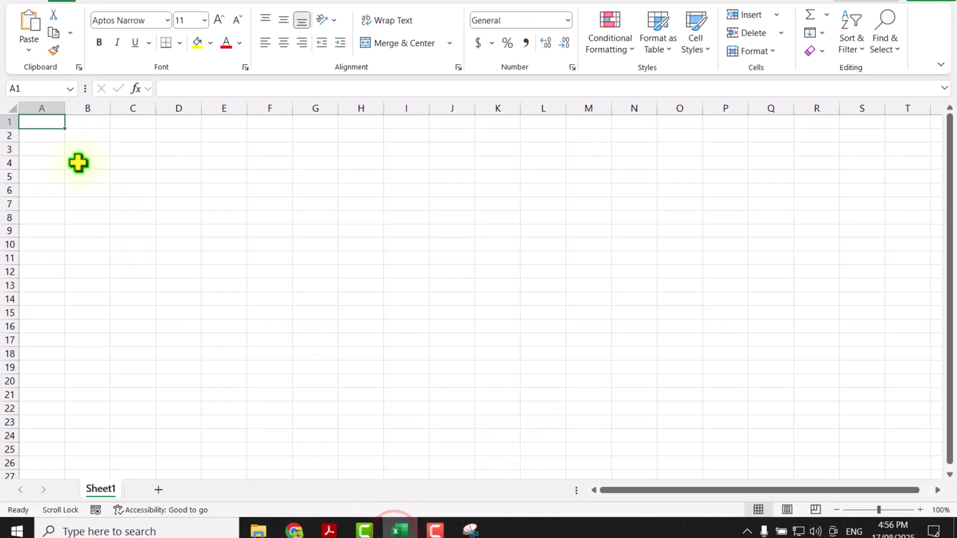
pyautogui.rightClick(48, 123)
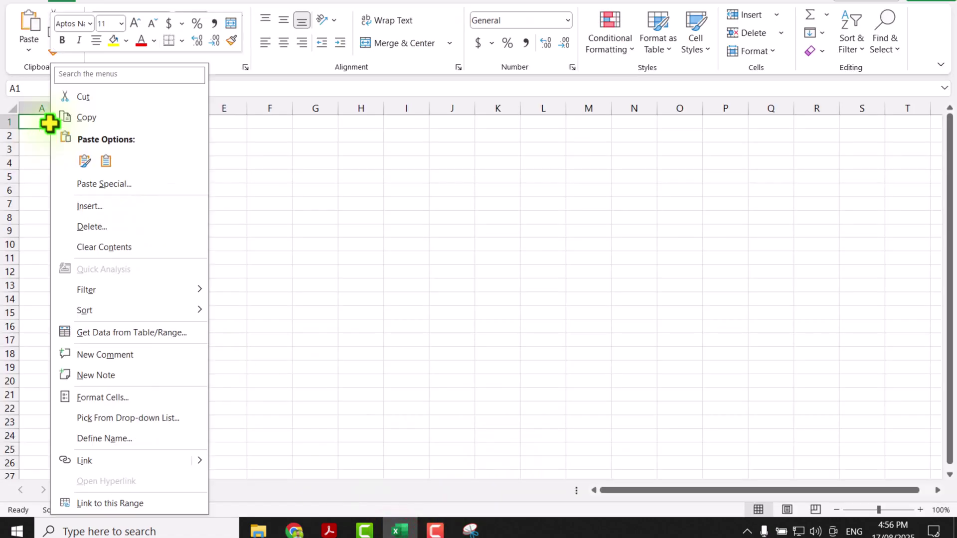
pyautogui.click(106, 160)
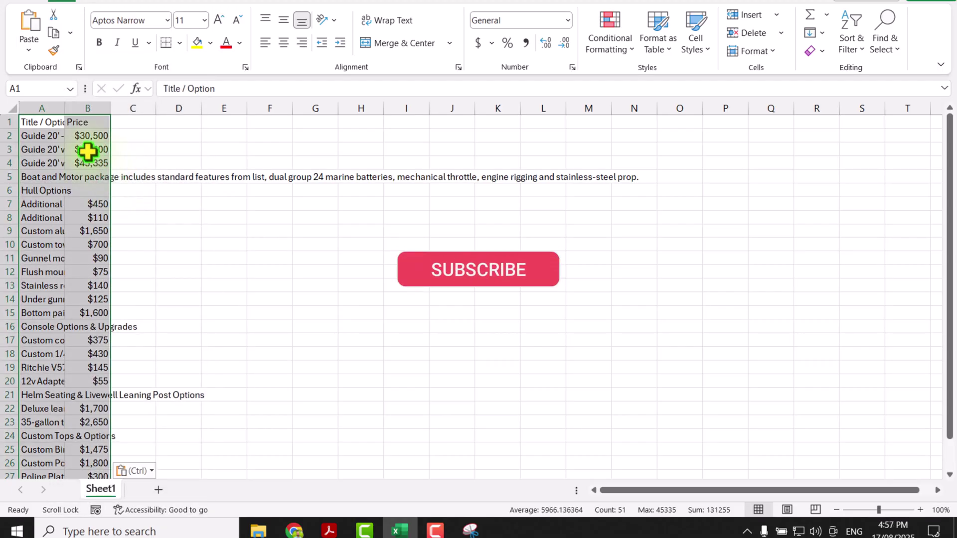
pyautogui.moveTo(67, 109); pyautogui.dragTo(66, 108)
pyautogui.doubleClick(67, 108)
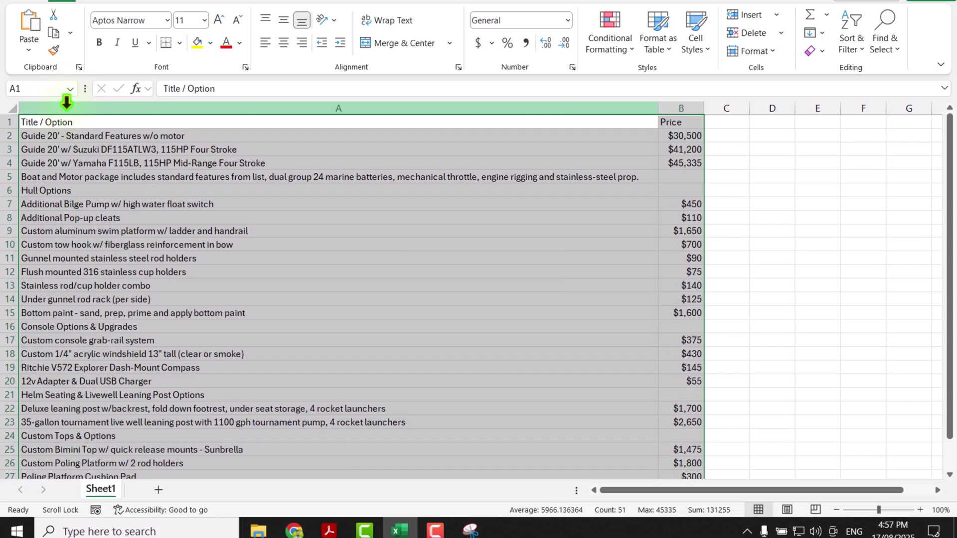
pyautogui.click(321, 281)
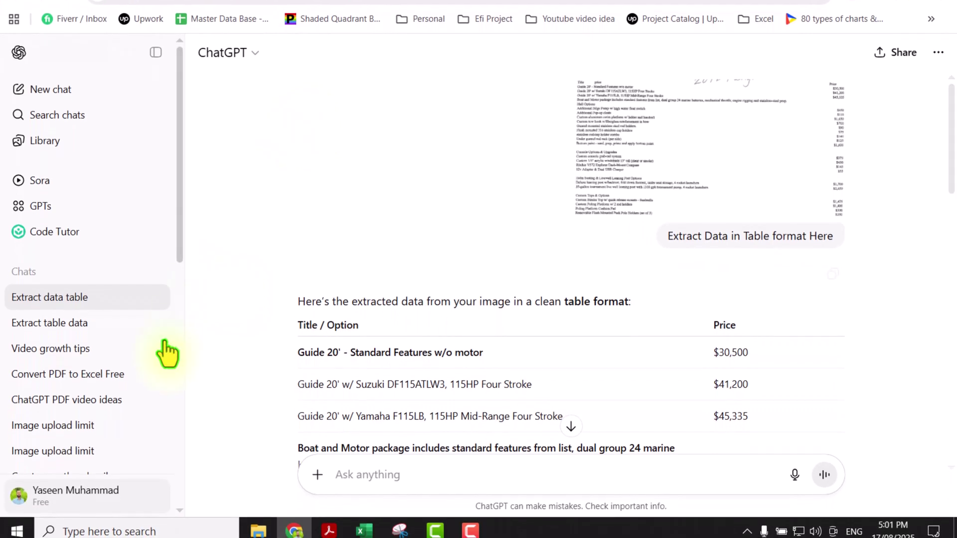
# Log out of ChatGPT, confirm, and choose Sign up for free.
pyautogui.click(150, 499)
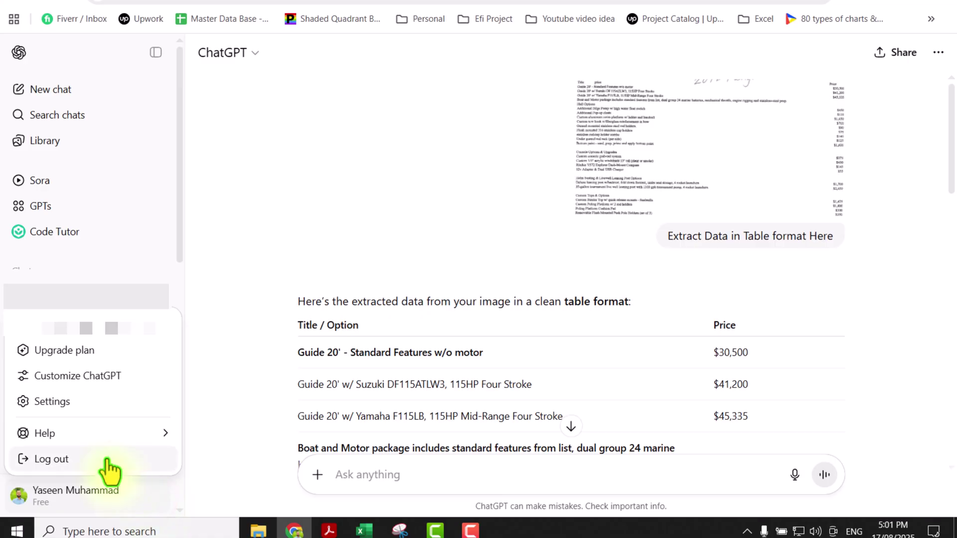
pyautogui.click(108, 464)
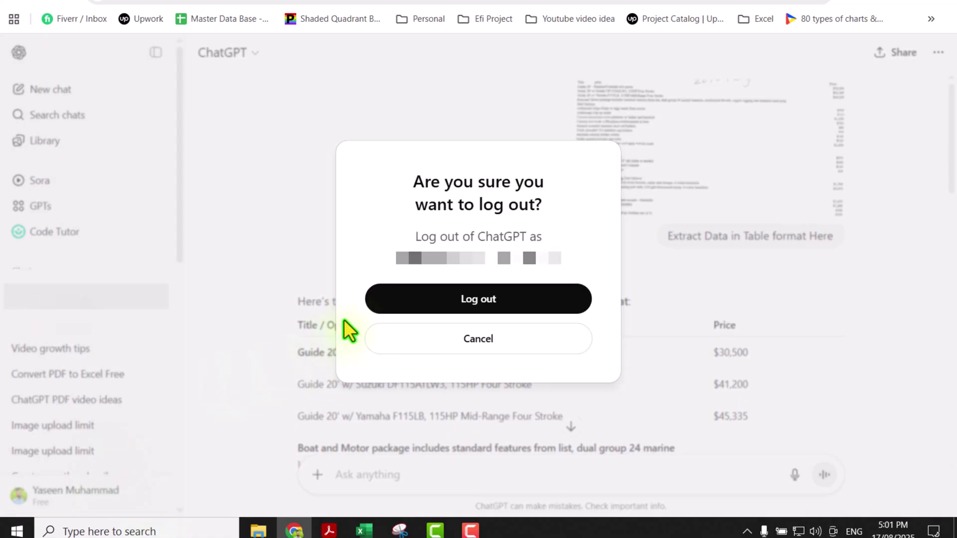
pyautogui.click(386, 309)
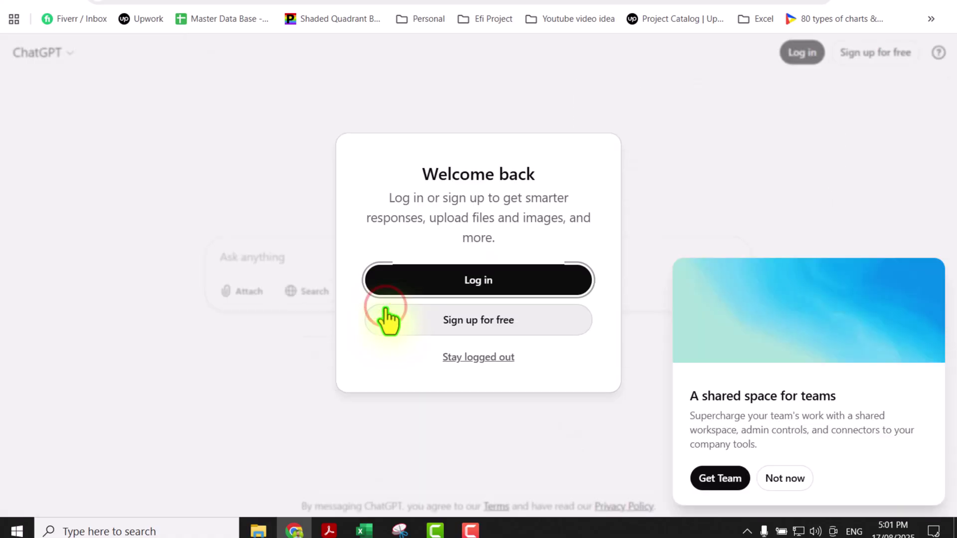
pyautogui.click(403, 330)
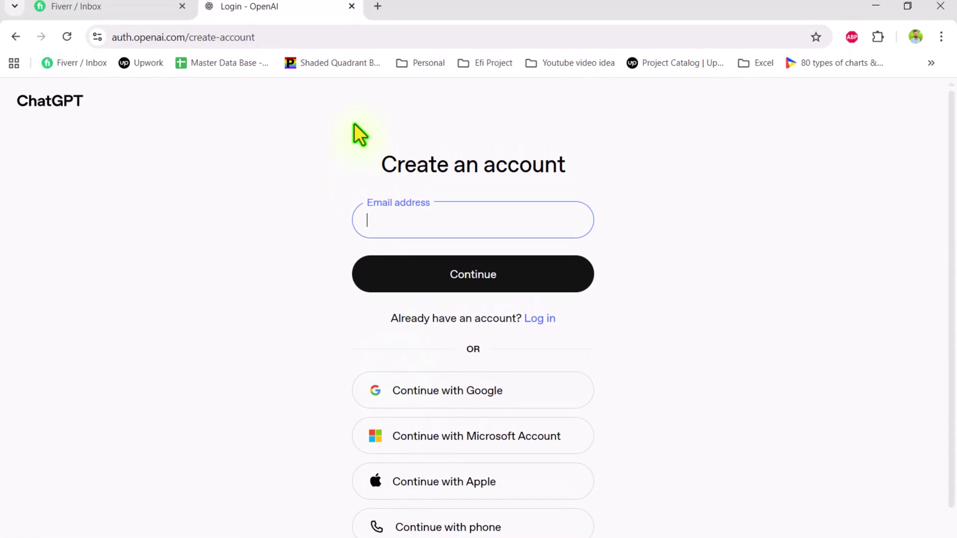
# Search for a temporary email site, copy an Internxt disposable address, and return to the OpenAI tab.
pyautogui.click(378, 1)
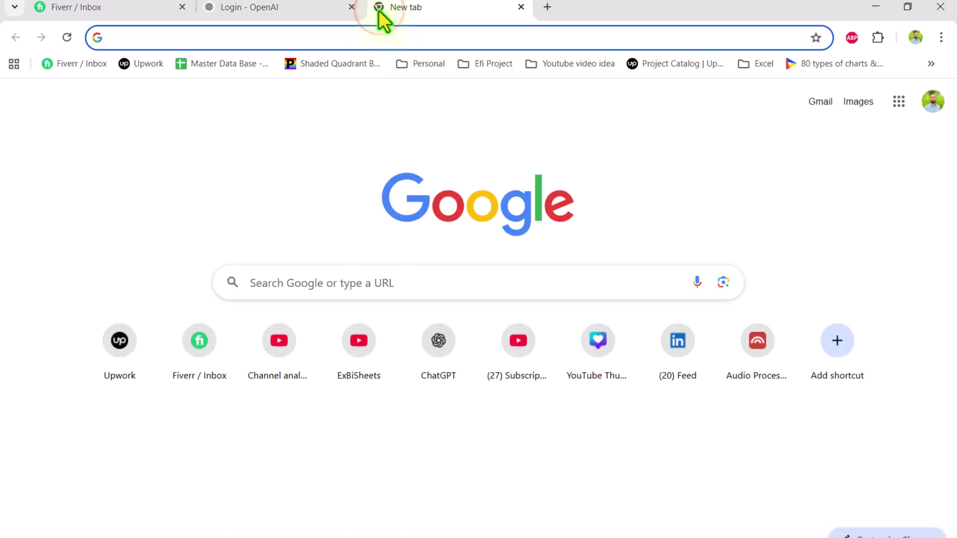
pyautogui.write('temporary email')
pyautogui.press('Return')
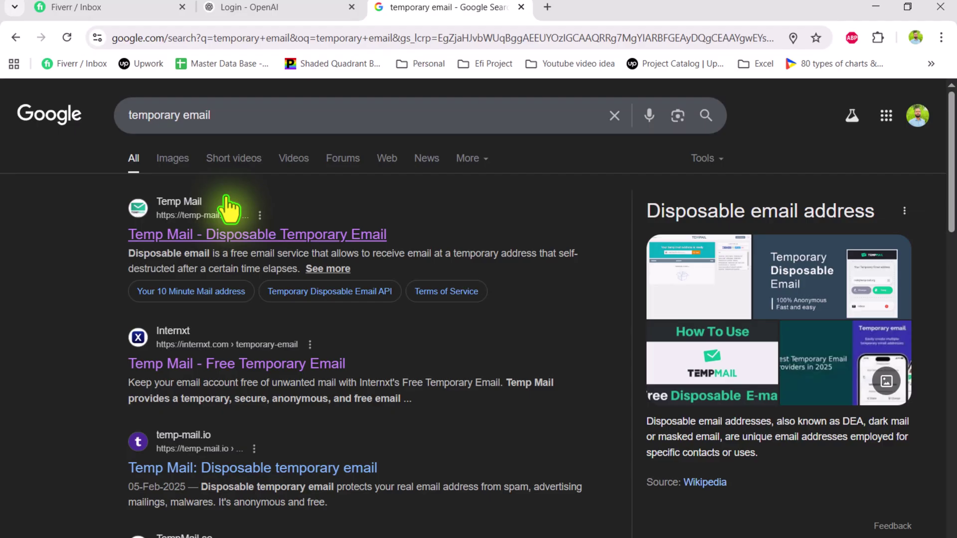
pyautogui.click(159, 358)
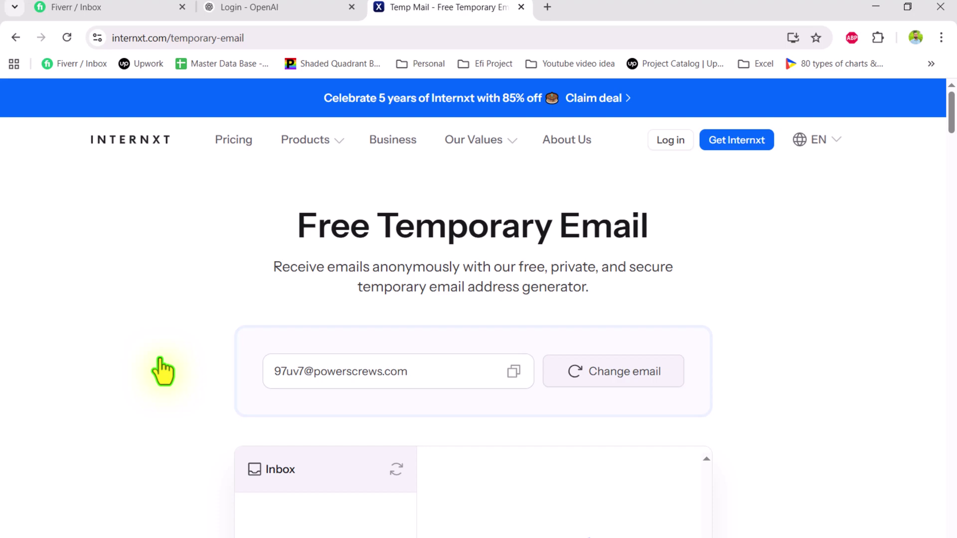
pyautogui.click(514, 372)
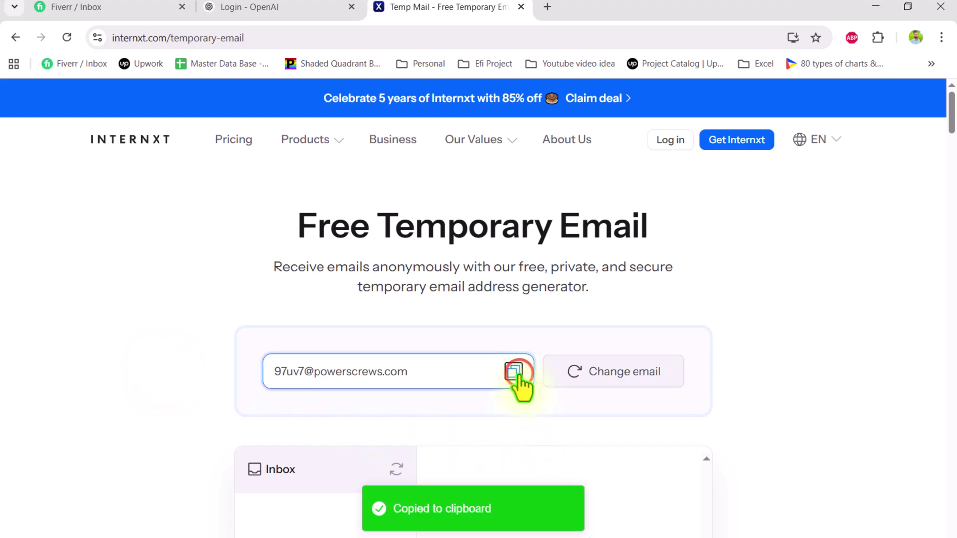
pyautogui.click(261, 10)
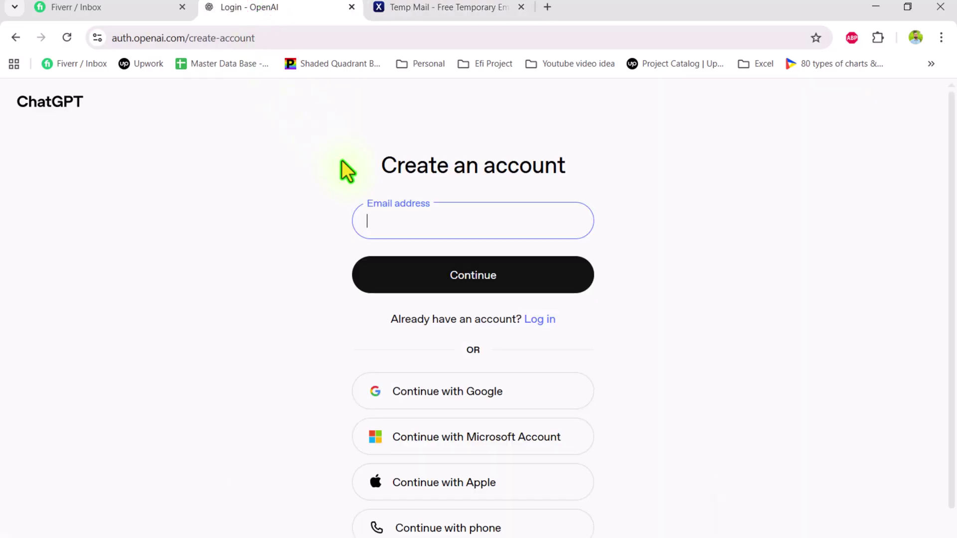
# Sign up with the pasted temporary address and a 12+ character password.
pyautogui.hotkey('ctrl', 'v')
pyautogui.click(411, 282)
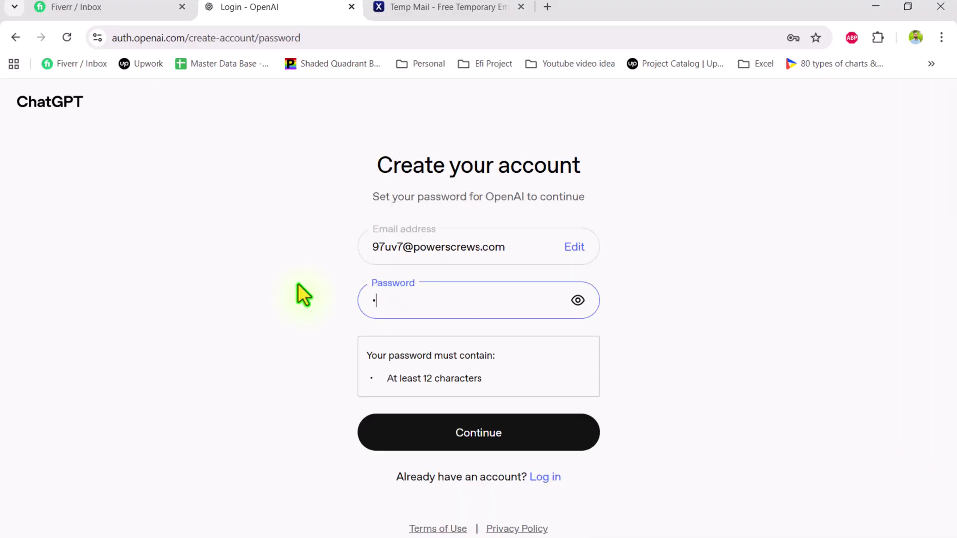
pyautogui.hotkey('ctrl', 'v')
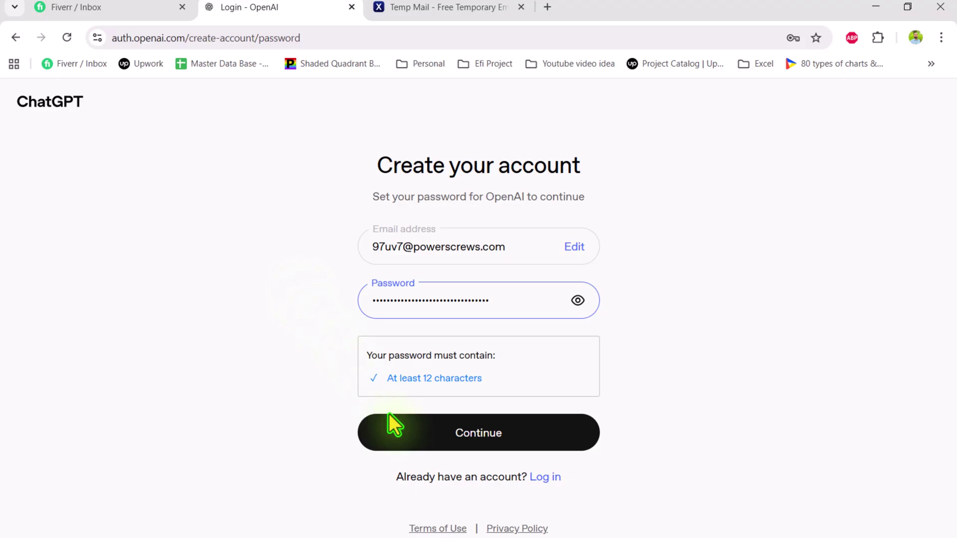
pyautogui.click(428, 445)
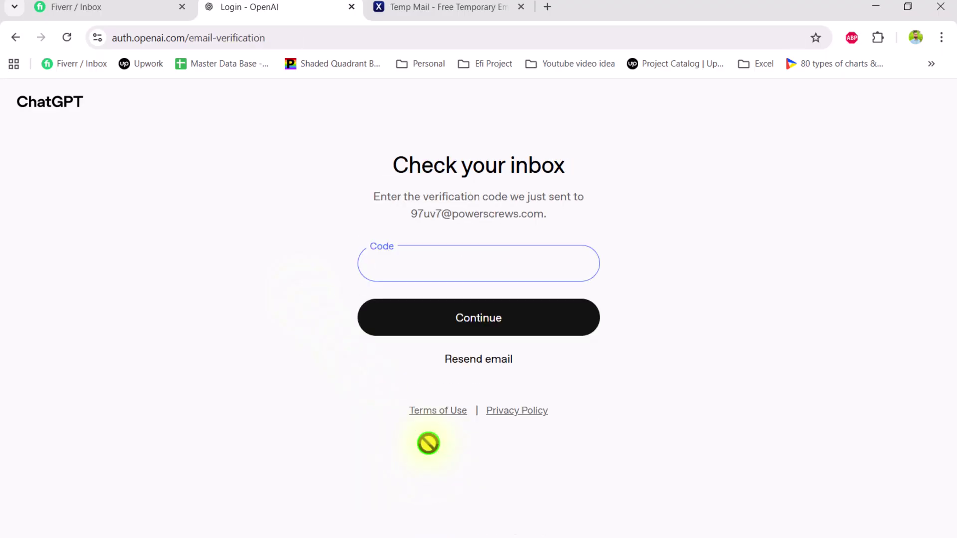
# Refresh the Internxt inbox, open the ChatGPT email, and select its verification code.
pyautogui.click(433, 14)
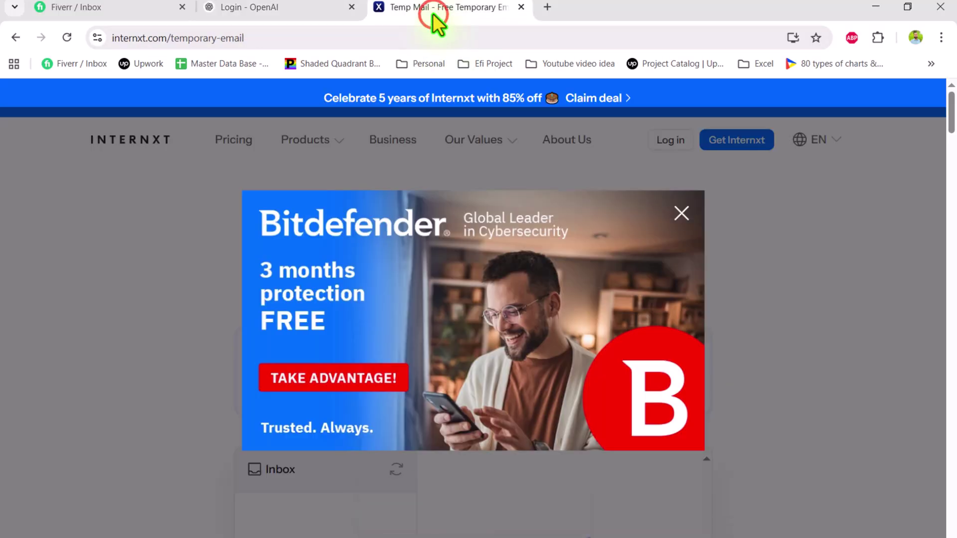
pyautogui.click(679, 210)
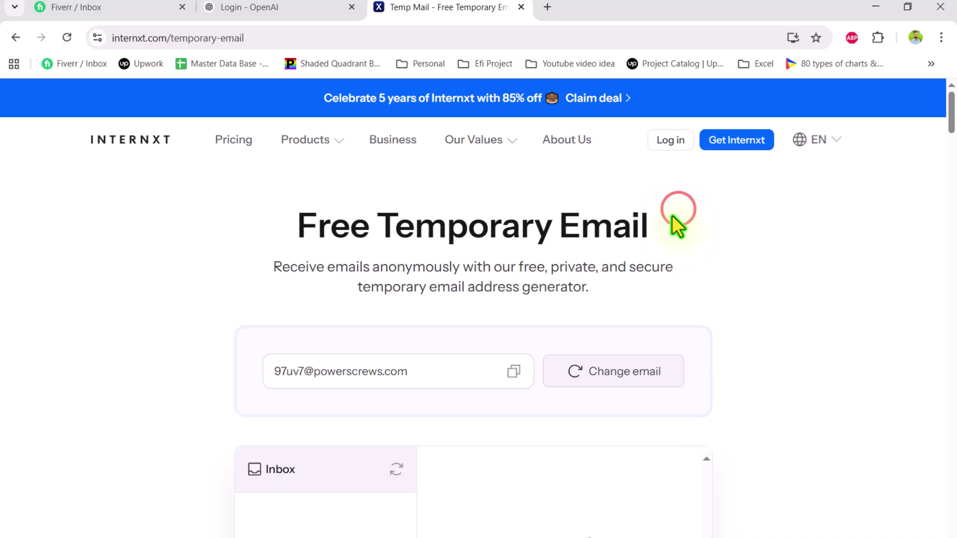
pyautogui.click(398, 472)
pyautogui.scroll(-2, 446, 472)
pyautogui.click(360, 411)
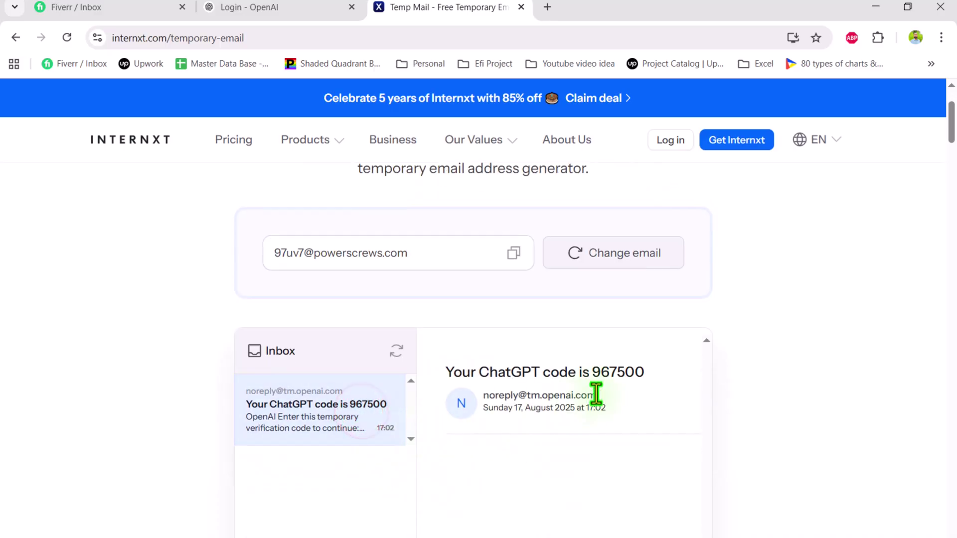
pyautogui.doubleClick(621, 371)
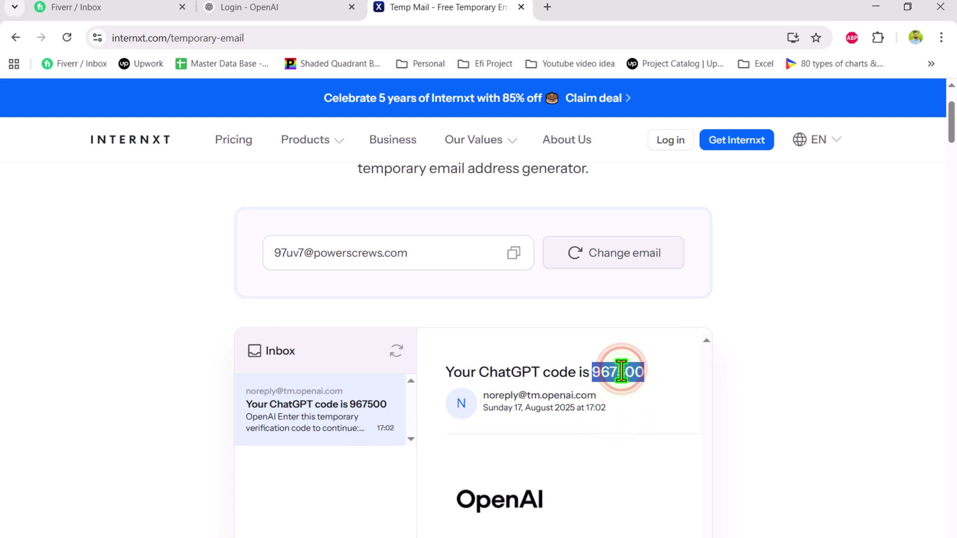
# Paste the verification code on the OpenAI sign-up page and submit it.
pyautogui.click(311, 8)
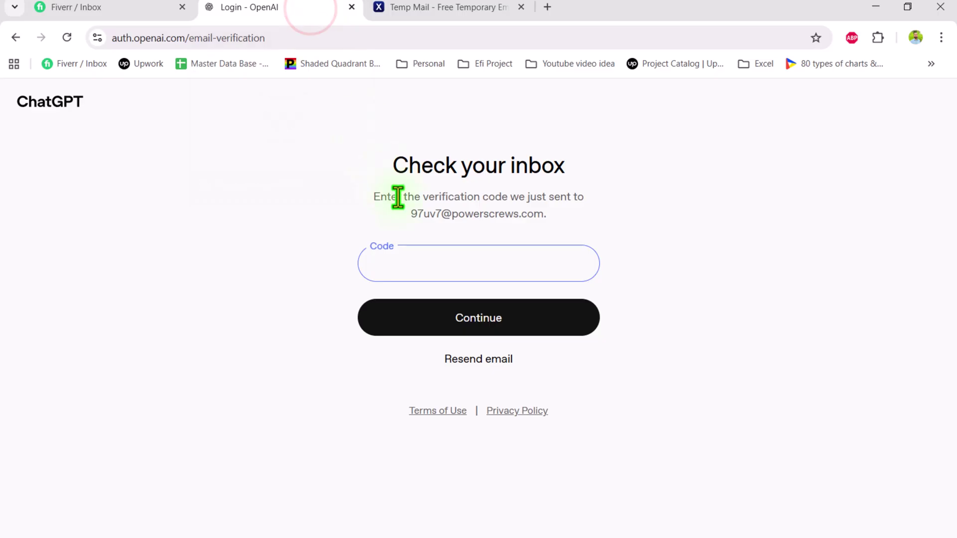
pyautogui.hotkey('ctrl', 'v')
pyautogui.click(470, 321)
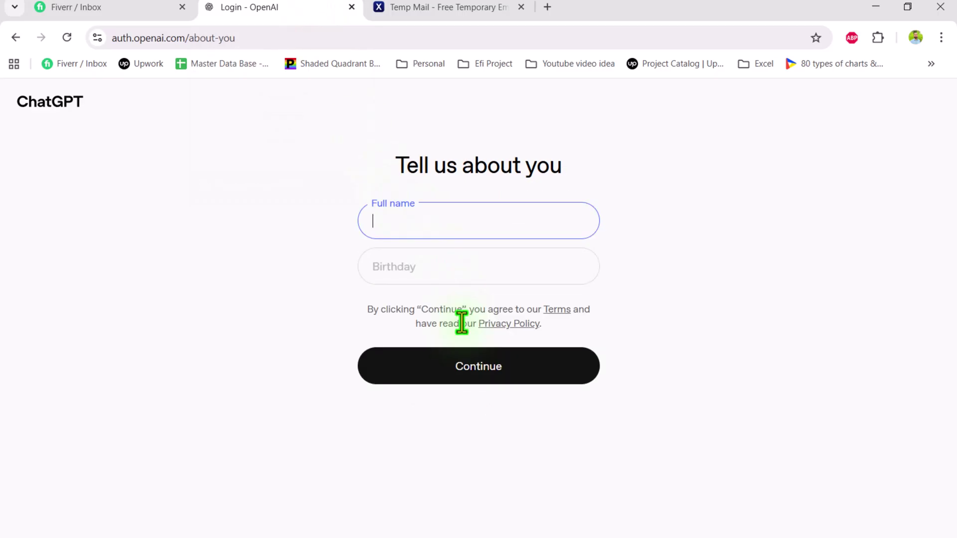
# Enter a placeholder full name and birthday 11/11/1999, then finish creating the account.
pyautogui.write('aaaaaaaaaaa')
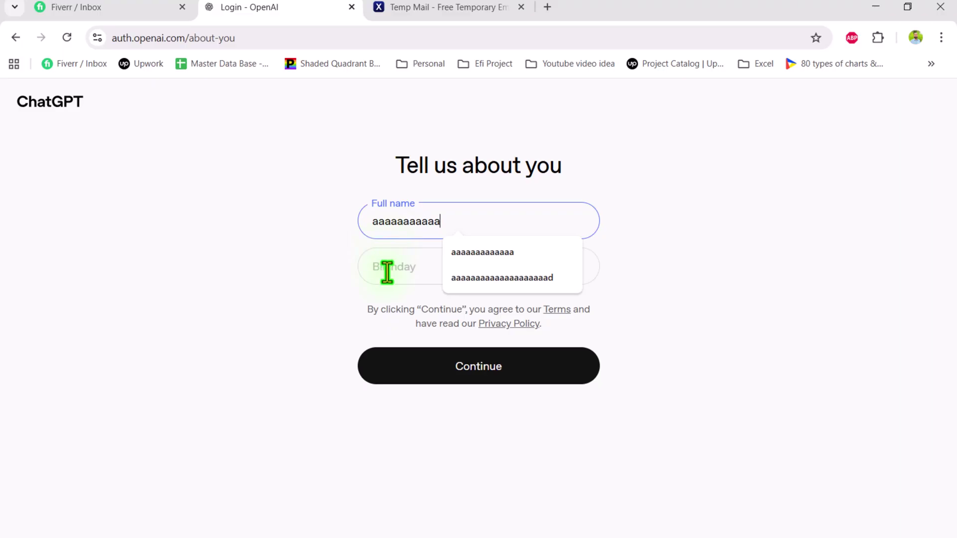
pyautogui.click(387, 271)
pyautogui.write('11 / 11 / 1999')
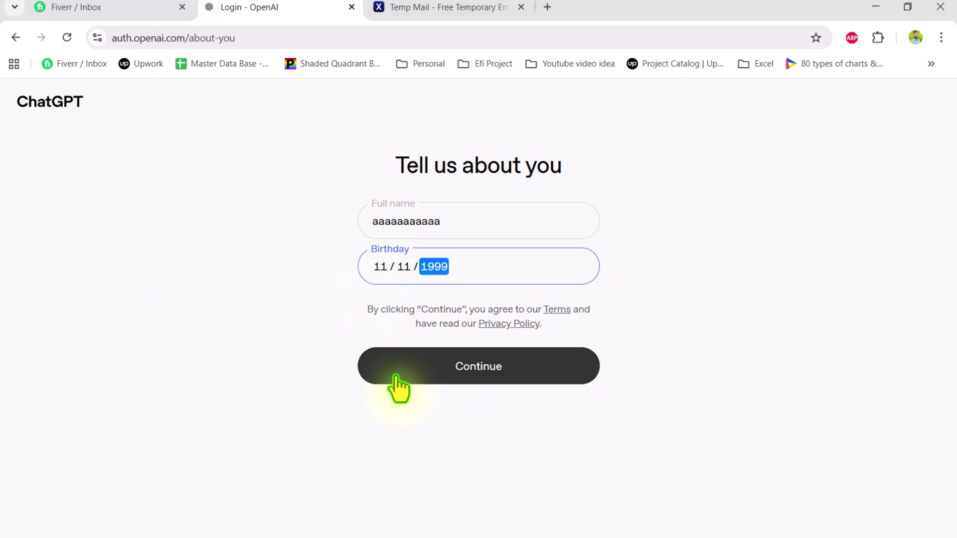
pyautogui.click(396, 377)
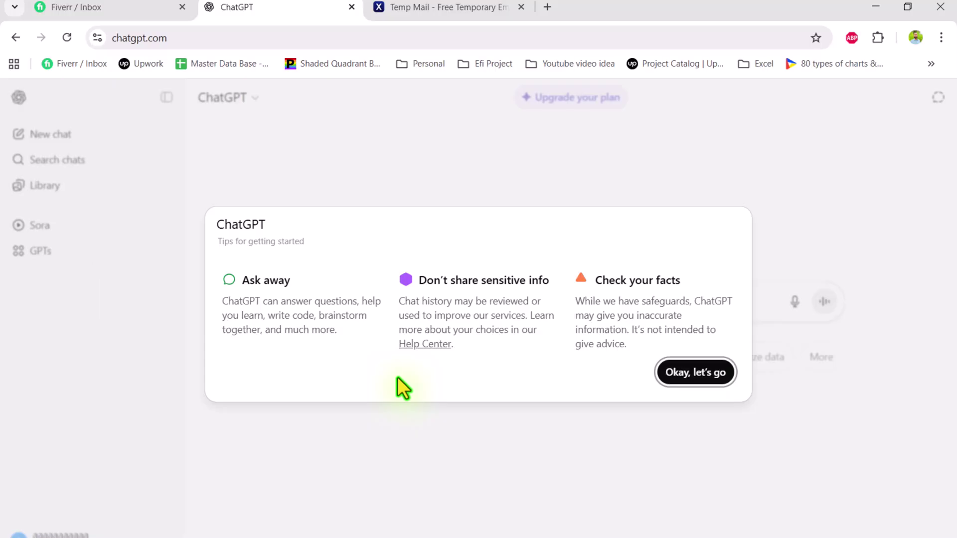
# Dismiss ChatGPT's tips, scroll the PDF, and snip Canvas & Upholstery through the washdown systems.
pyautogui.click(689, 379)
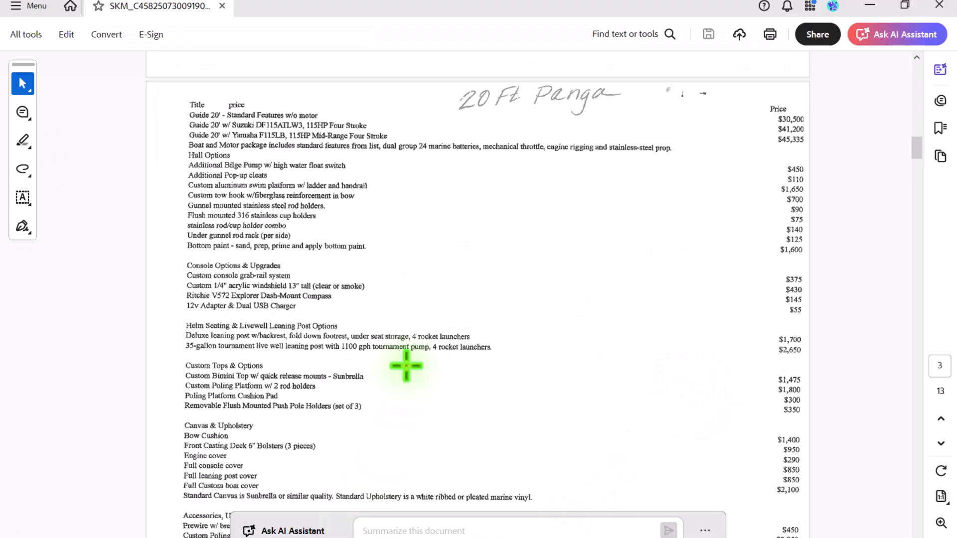
pyautogui.scroll(-3, 406, 366)
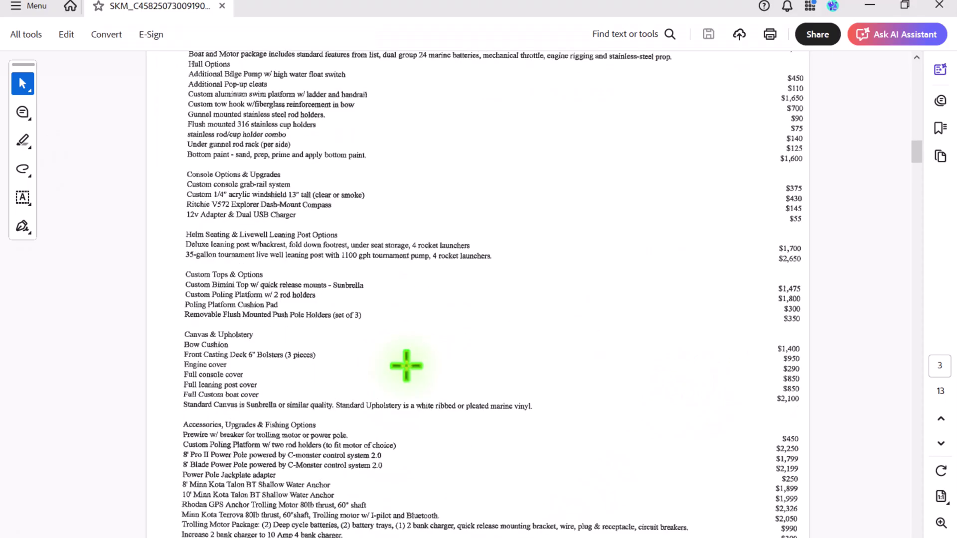
pyautogui.scroll(-2, 407, 366)
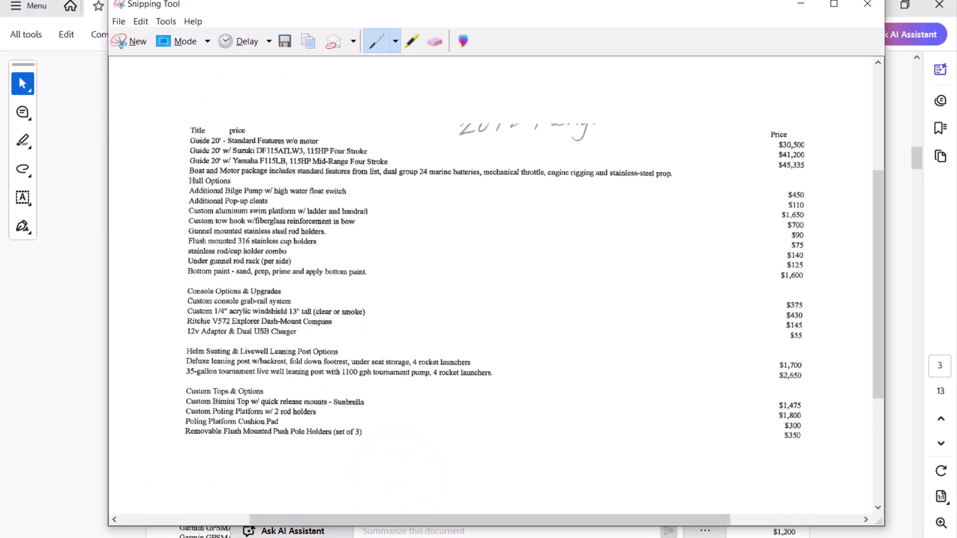
pyautogui.click(132, 42)
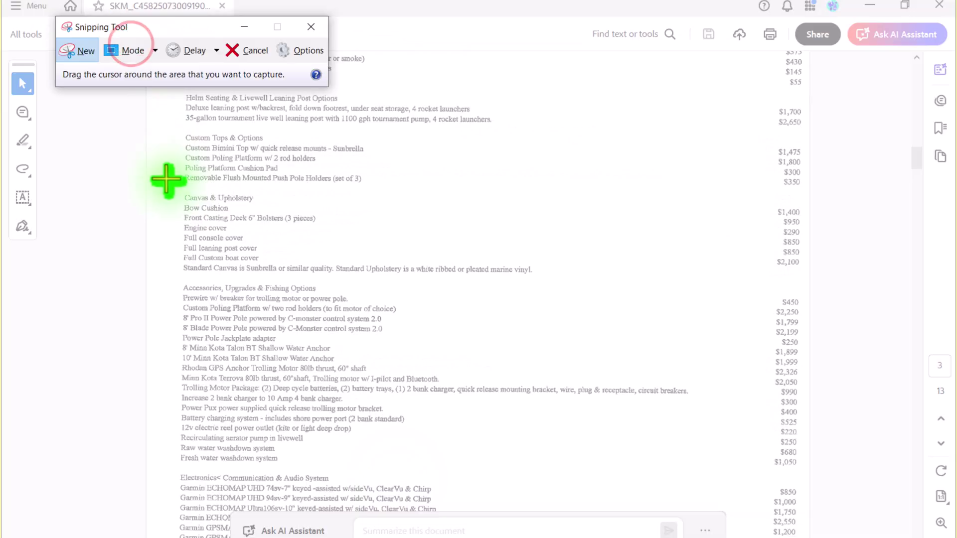
pyautogui.moveTo(178, 190); pyautogui.dragTo(805, 470)
# Send the second snip to ChatGPT with an extraction request and copy the Item / Price table.
pyautogui.hotkey('alt', 'Tab')
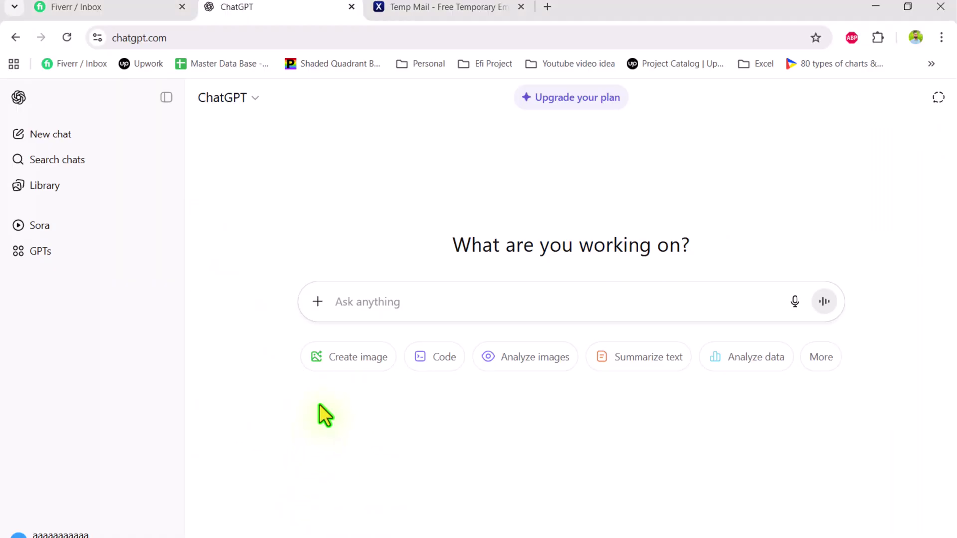
pyautogui.hotkey('ctrl', 'v')
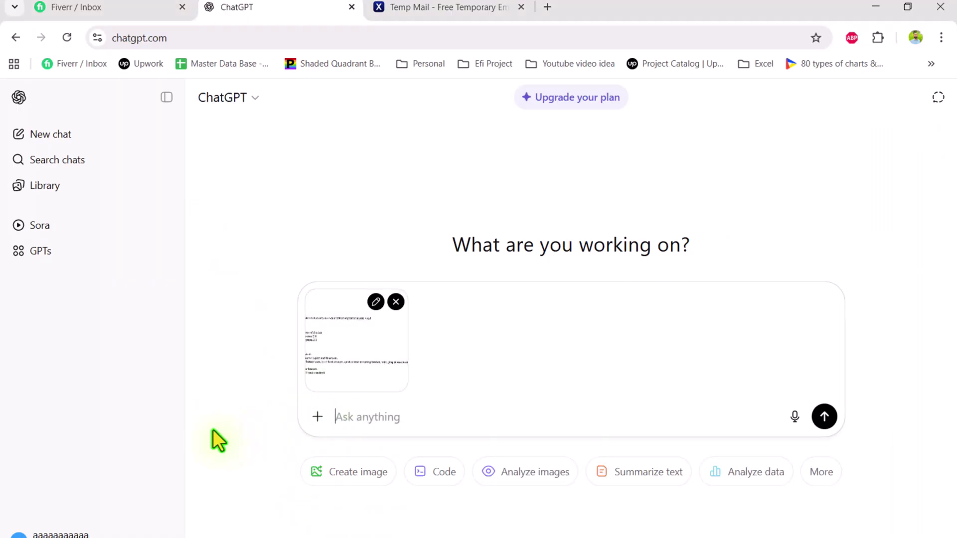
pyautogui.write('Extract Data in Table Format H')
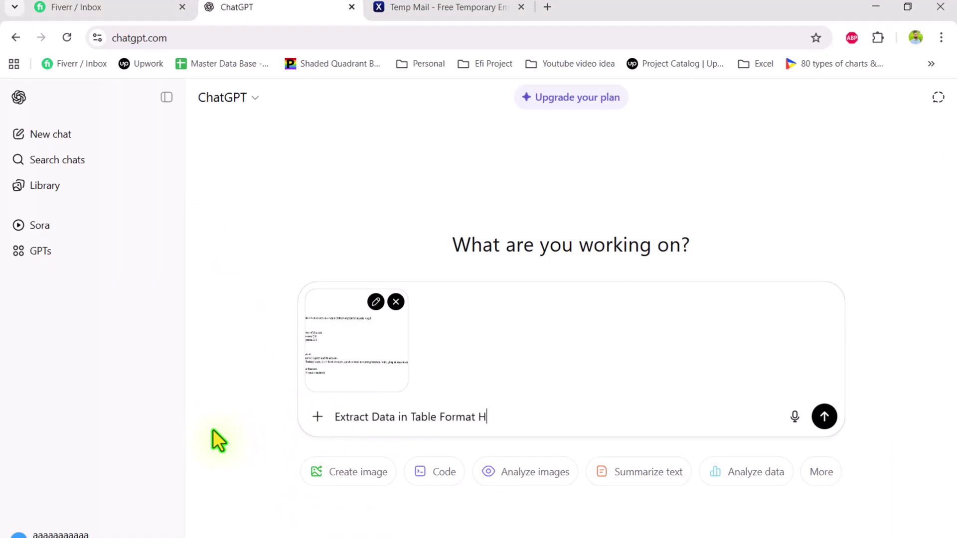
pyautogui.write('ere')
pyautogui.press('Return')
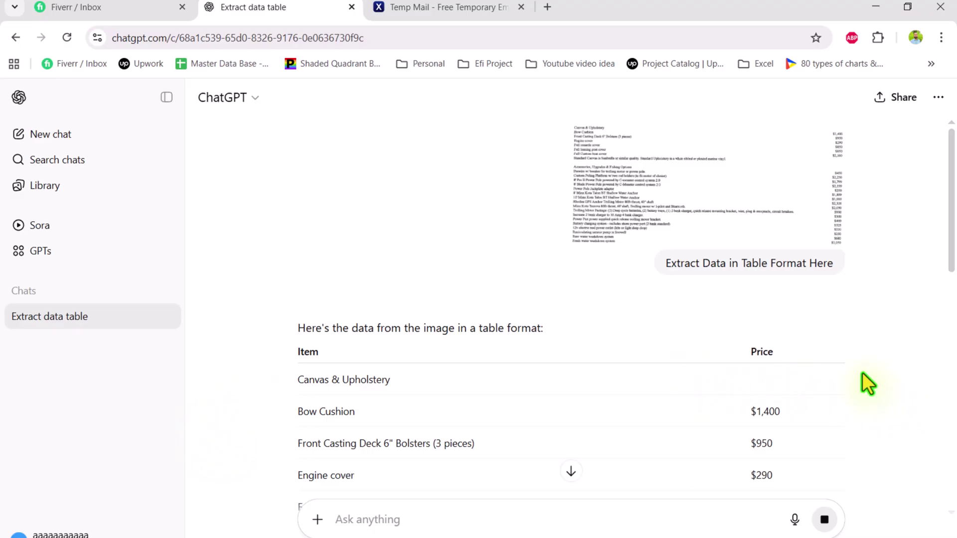
pyautogui.scroll(-10, 862, 372)
pyautogui.scroll(8, 861, 372)
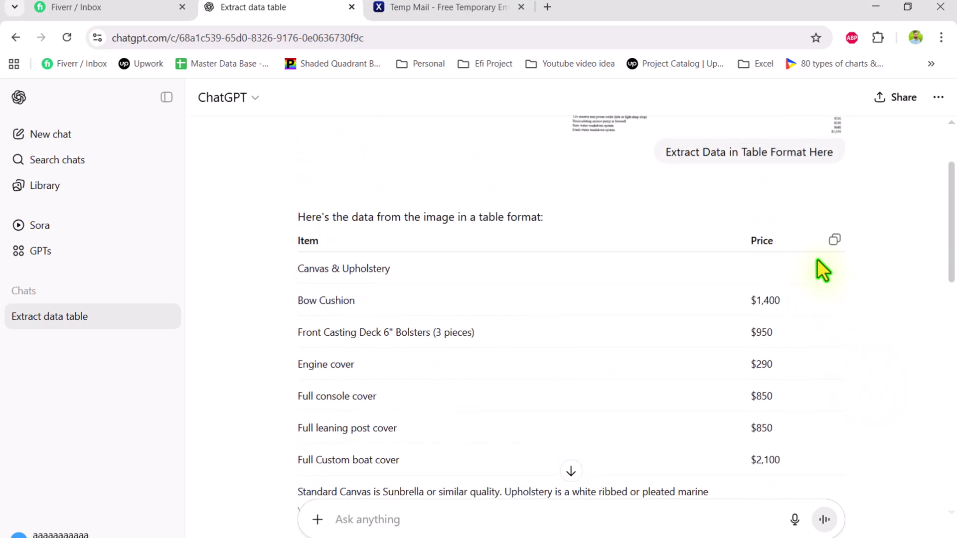
pyautogui.click(836, 241)
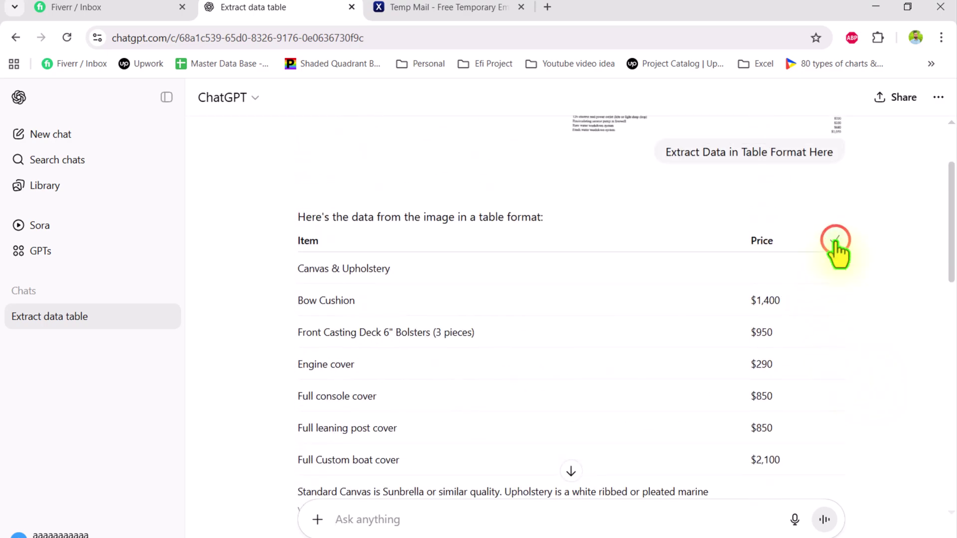
# Paste the second Item/Price table at cell A30 in Excel, matching the sheet's destination formatting.
pyautogui.hotkey('alt', 'Tab')
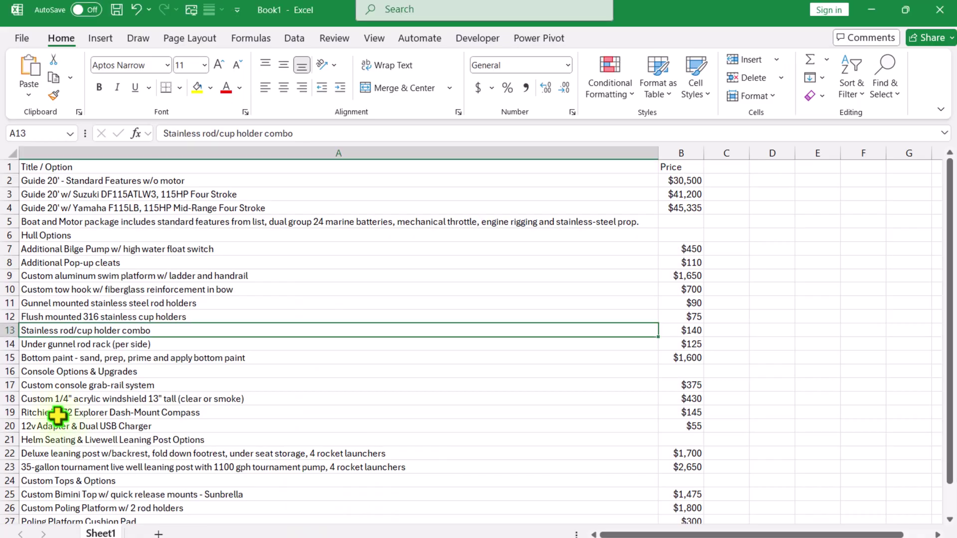
pyautogui.scroll(-4, 58, 416)
pyautogui.scroll(-1, 59, 417)
pyautogui.click(50, 358)
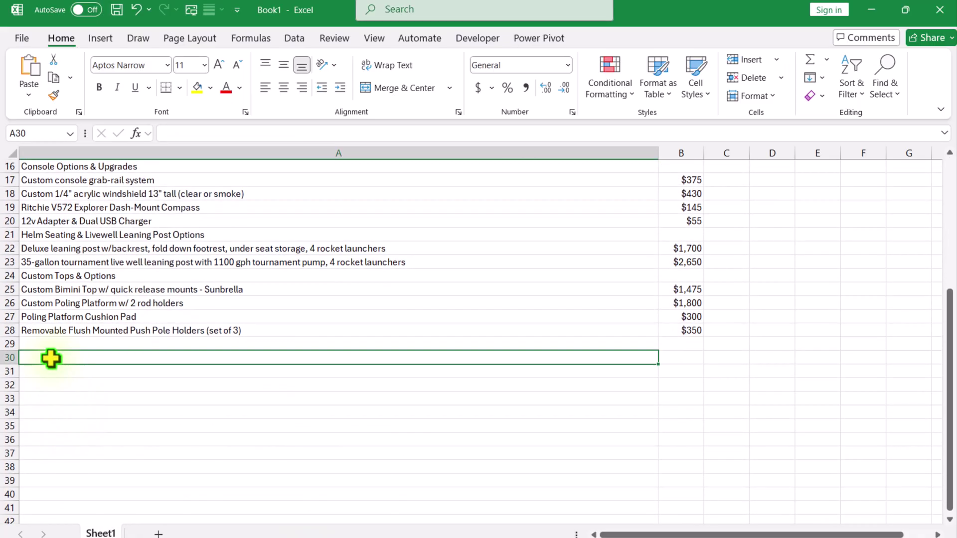
pyautogui.rightClick(50, 358)
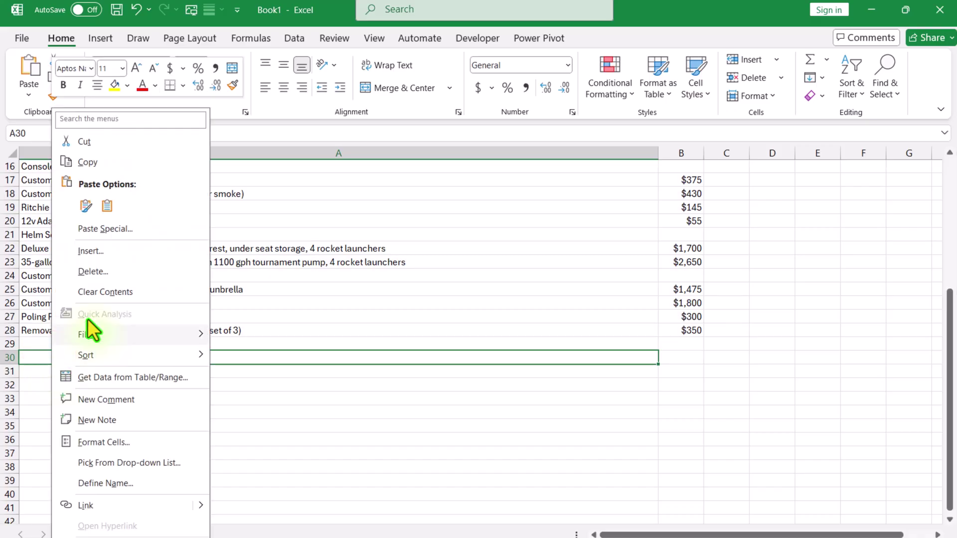
pyautogui.click(112, 210)
pyautogui.click(112, 210)
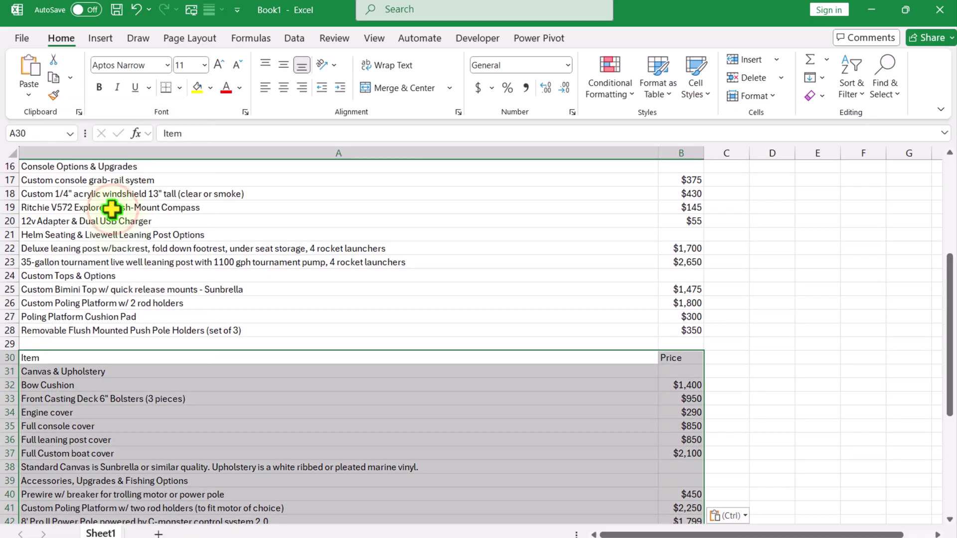
pyautogui.scroll(-3, 69, 322)
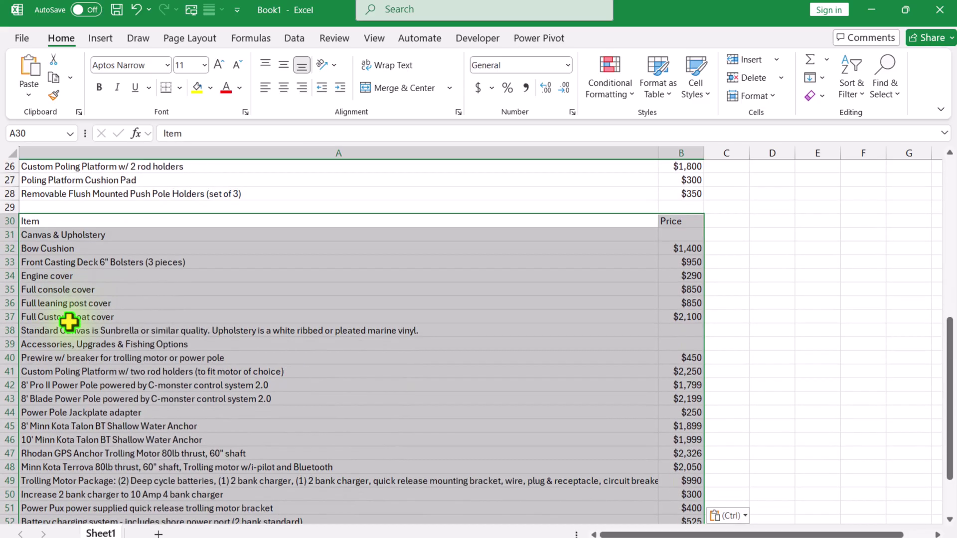